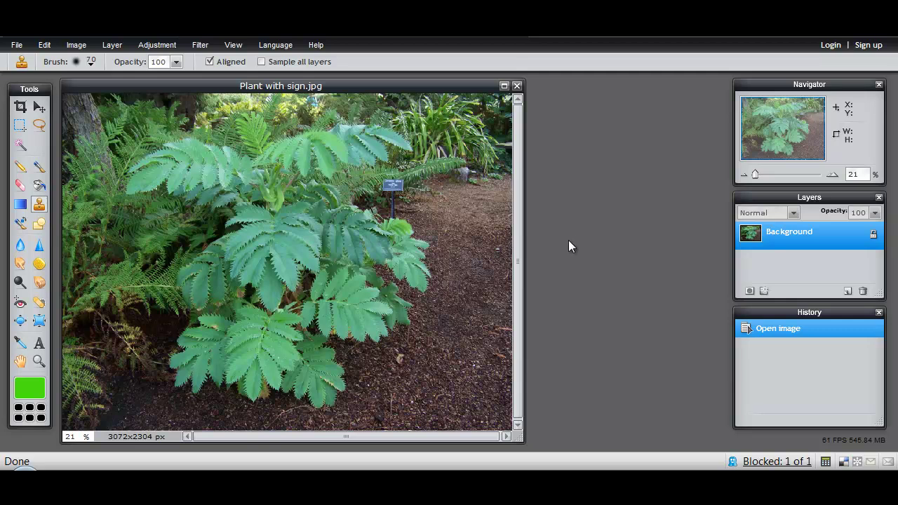
# - Use the Clone Stamp tool to paint neighbouring ground and foliage over the sign's post, from its base up to just below the sign
pyautogui.click(39, 206)
pyautogui.moveTo(756, 174); pyautogui.dragTo(763, 175)
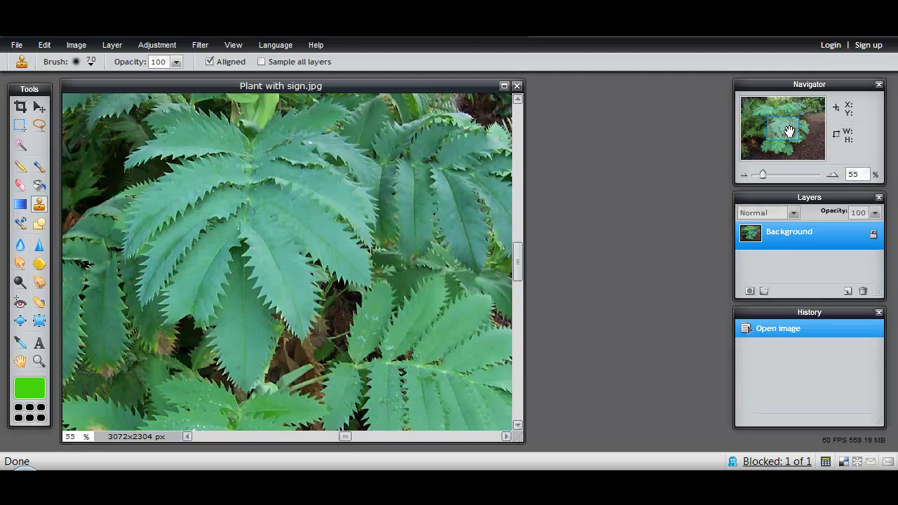
pyautogui.moveTo(788, 132); pyautogui.dragTo(800, 120)
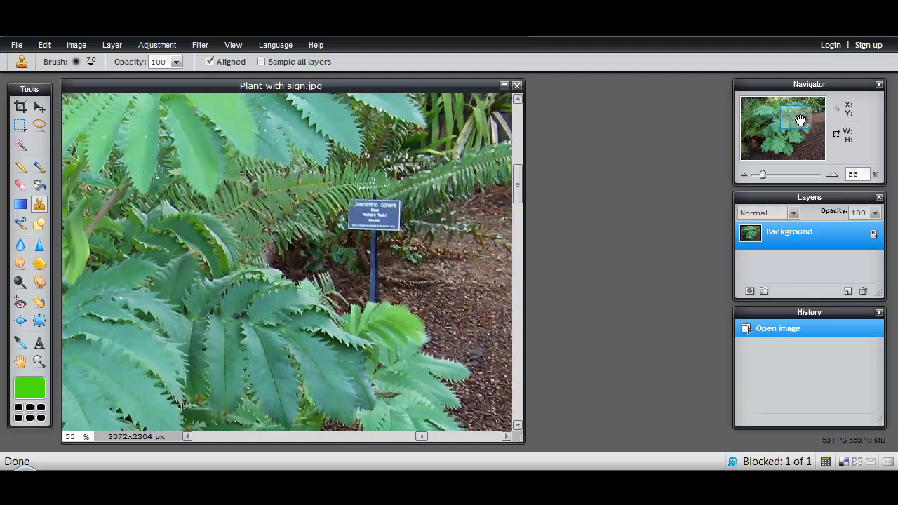
pyautogui.moveTo(768, 174); pyautogui.dragTo(783, 175)
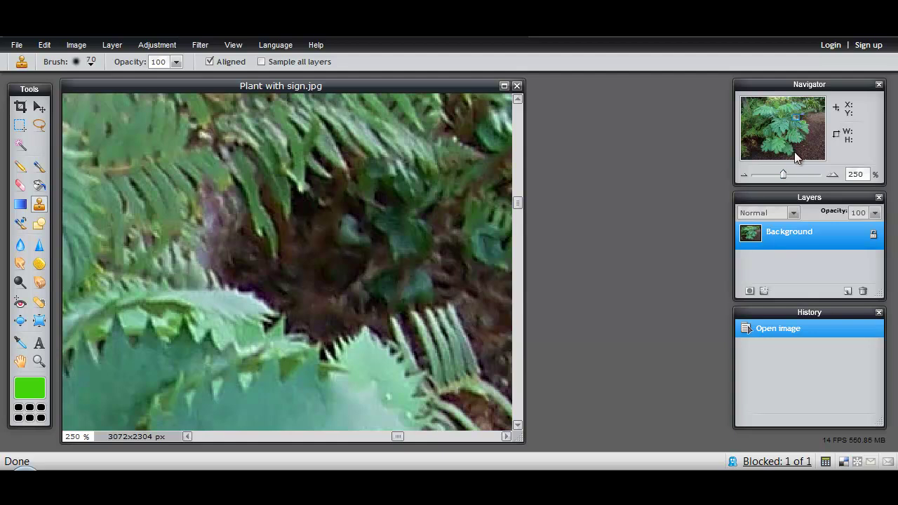
pyautogui.moveTo(795, 118); pyautogui.dragTo(801, 115)
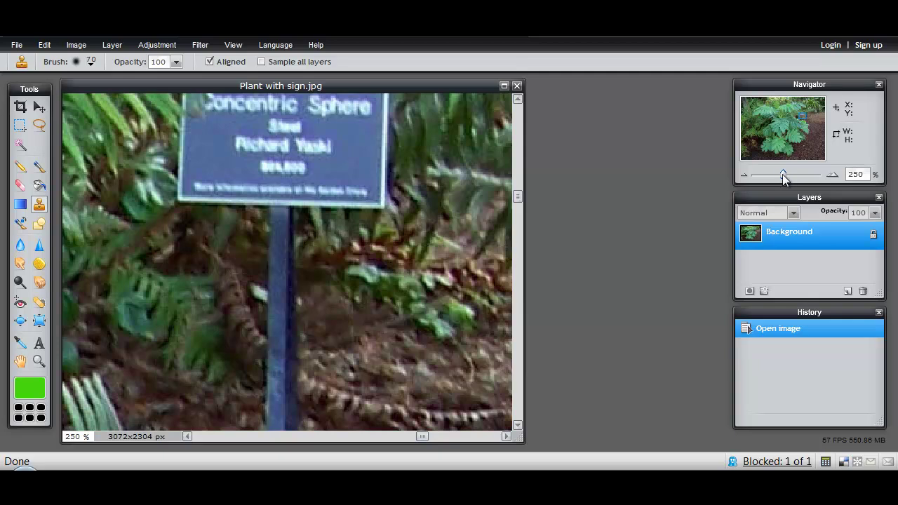
pyautogui.moveTo(782, 174); pyautogui.dragTo(778, 175)
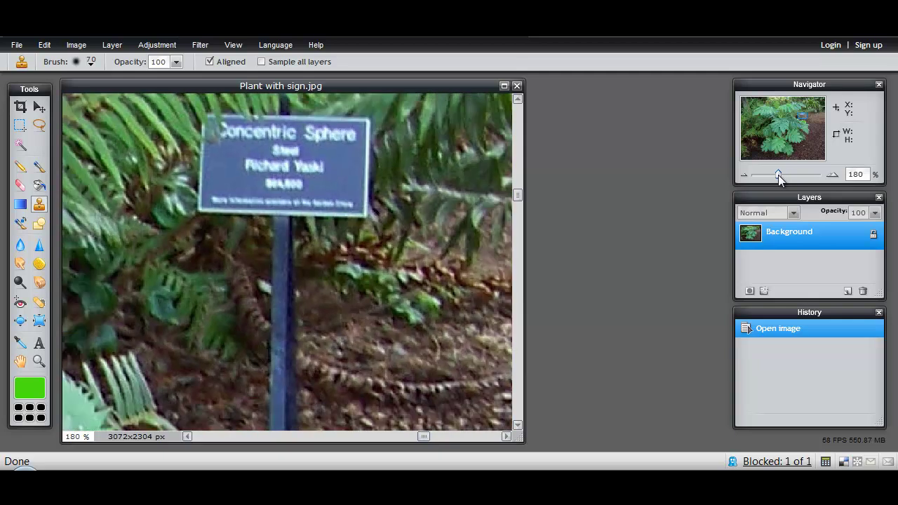
pyautogui.moveTo(519, 192); pyautogui.dragTo(520, 200)
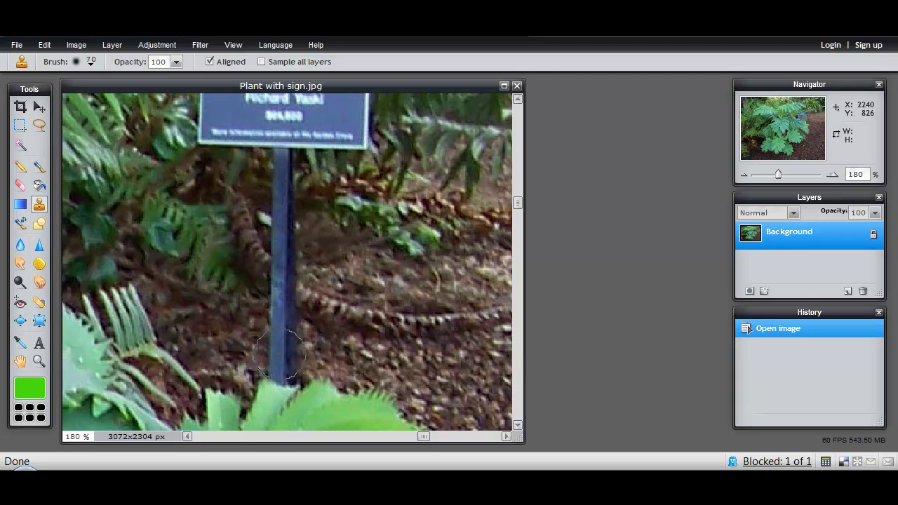
pyautogui.moveTo(281, 355); pyautogui.dragTo(278, 179)
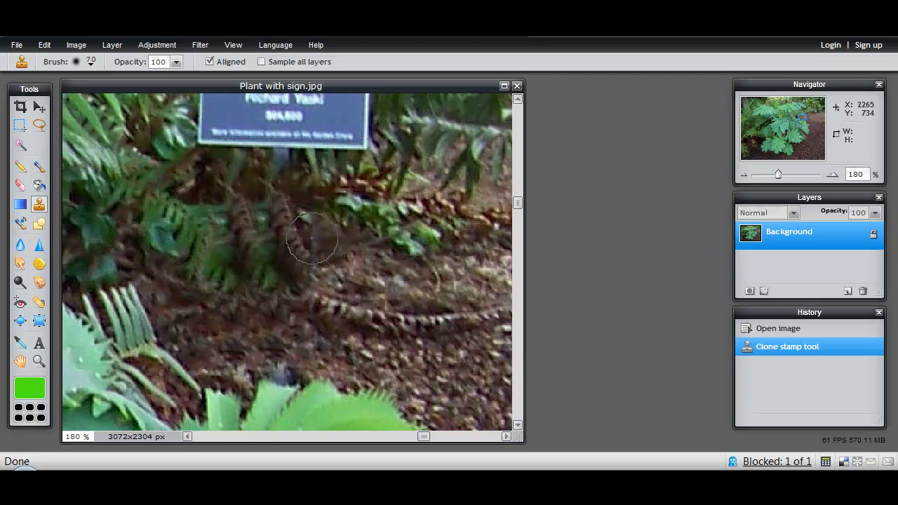
# - Clone nearby soil over the retouched post area, including the dark remnant at the post's base, to blend it into the ground
pyautogui.keyDown('ctrl'); pyautogui.click(352, 237); pyautogui.keyUp('ctrl')
pyautogui.click(310, 225)
pyautogui.keyDown('ctrl'); pyautogui.click(358, 270); pyautogui.keyUp('ctrl')
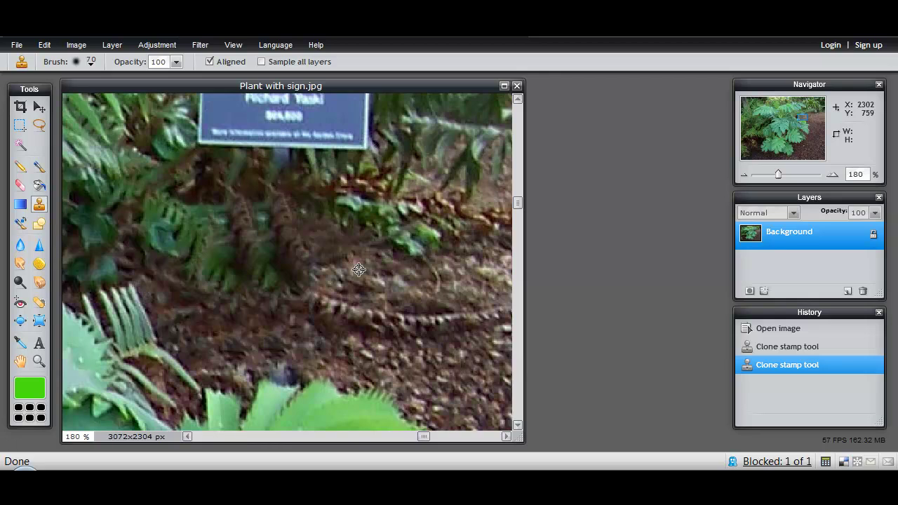
pyautogui.moveTo(309, 267); pyautogui.dragTo(311, 267)
pyautogui.click(311, 267)
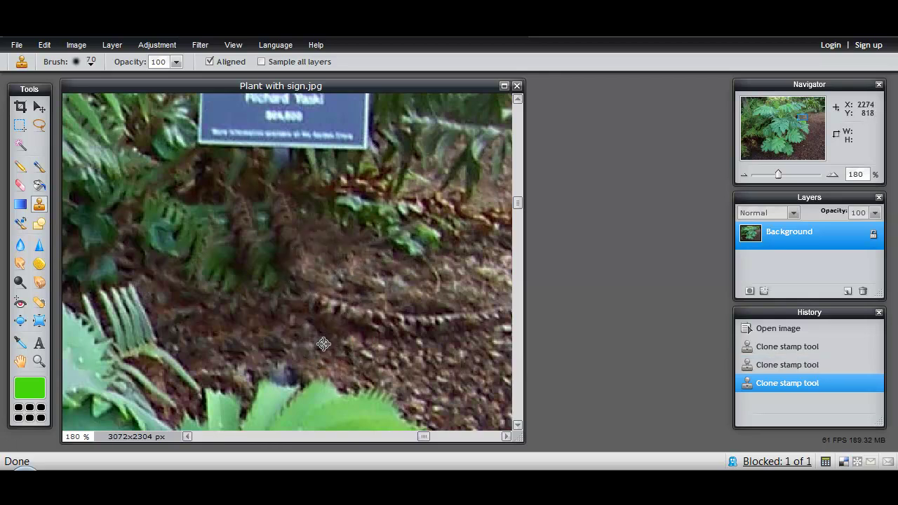
pyautogui.click(285, 358)
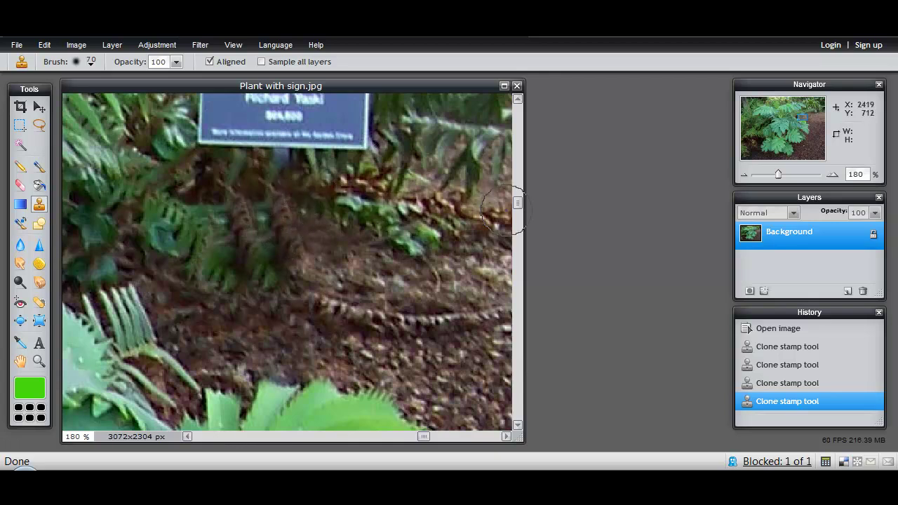
# - Clone the adjoining green fern fronds over the sign's upper-left corner
pyautogui.moveTo(516, 202); pyautogui.dragTo(515, 186)
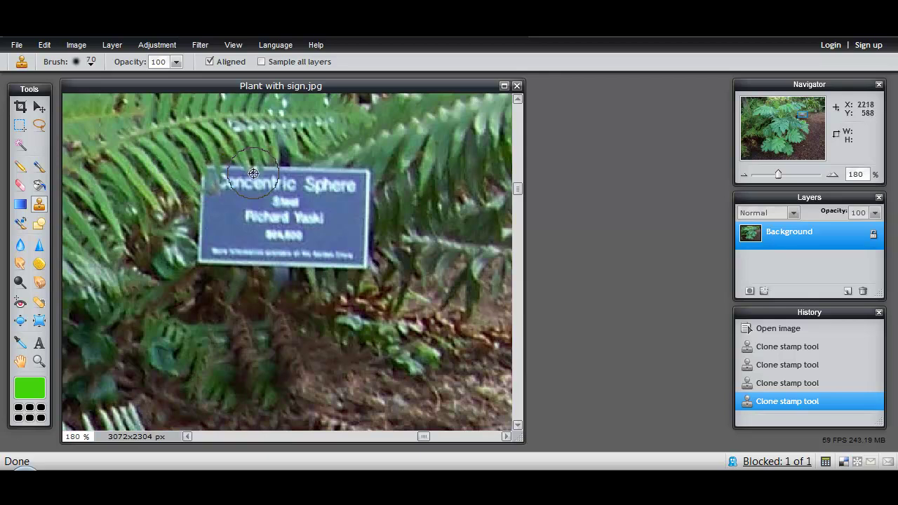
pyautogui.click(370, 181)
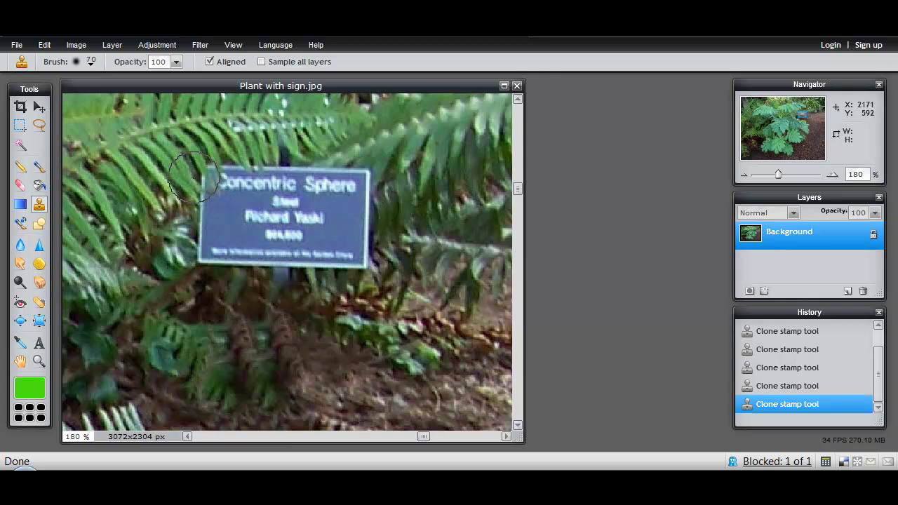
pyautogui.moveTo(186, 179); pyautogui.dragTo(383, 183)
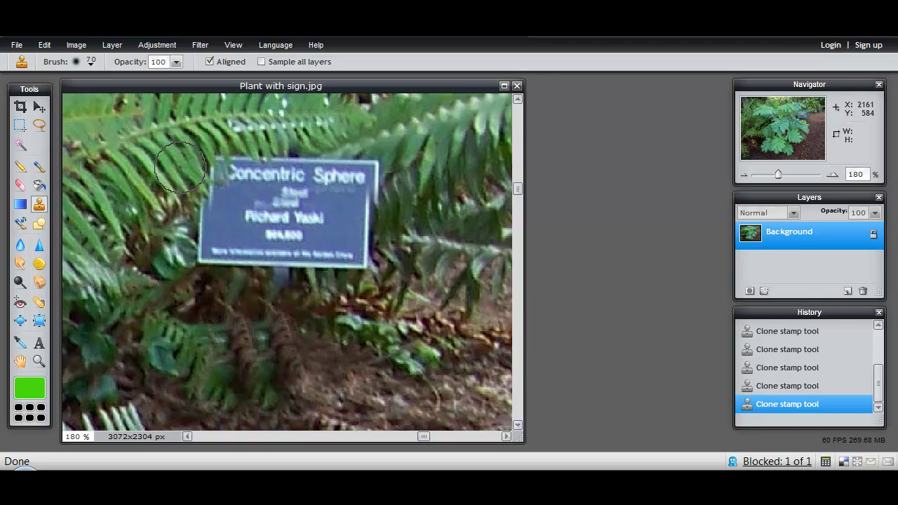
pyautogui.moveTo(180, 168); pyautogui.dragTo(377, 174)
pyautogui.moveTo(181, 162)
pyautogui.mouseDown()
pyautogui.moveTo(221, 165)
pyautogui.moveTo(183, 167)
pyautogui.moveTo(246, 135)
pyautogui.moveTo(235, 133)
pyautogui.moveTo(246, 166)
pyautogui.mouseUp()
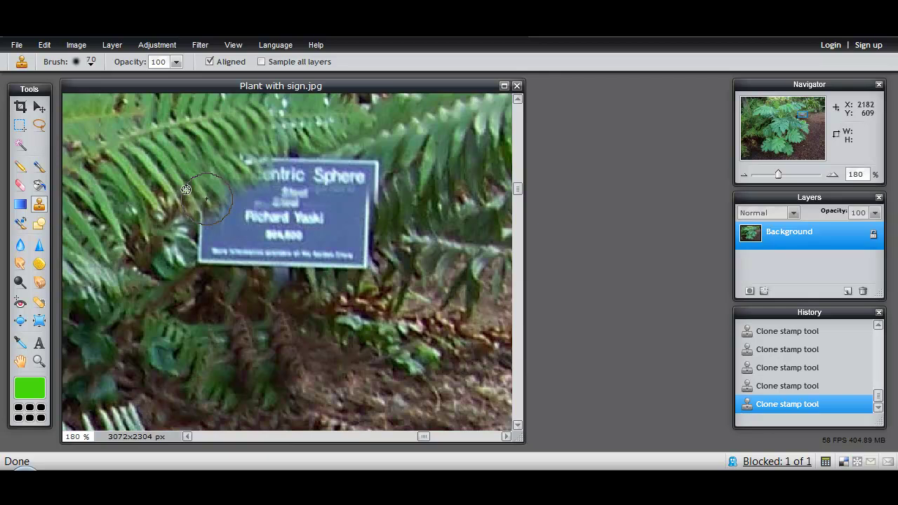
# - Clone the adjacent foliage over the sign's left edge down to its lower-left corner
pyautogui.keyDown('ctrl'); pyautogui.click(183, 232); pyautogui.keyUp('ctrl')
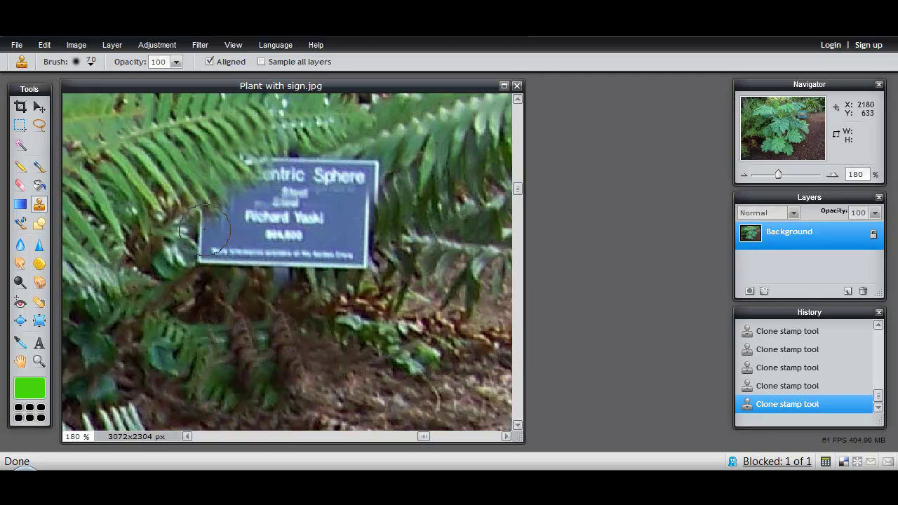
pyautogui.click(199, 227)
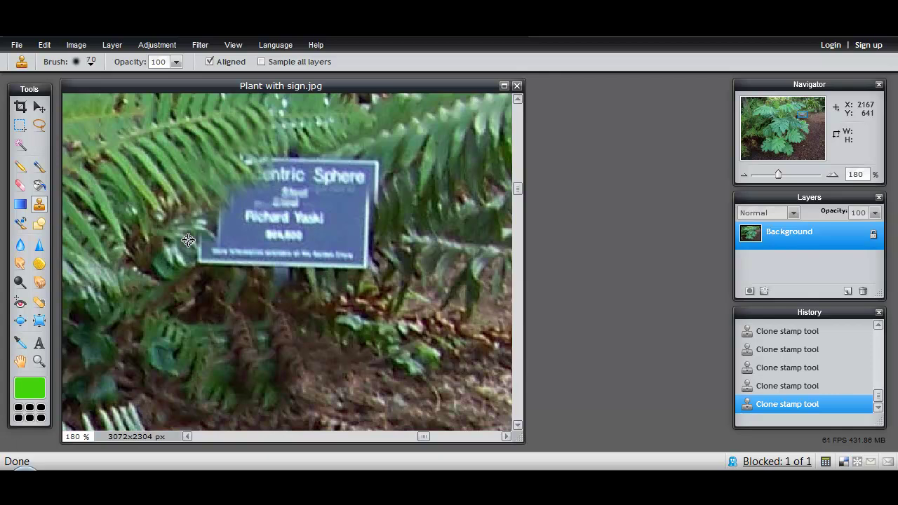
pyautogui.keyDown('ctrl'); pyautogui.click(188, 240); pyautogui.keyUp('ctrl')
pyautogui.click(210, 250)
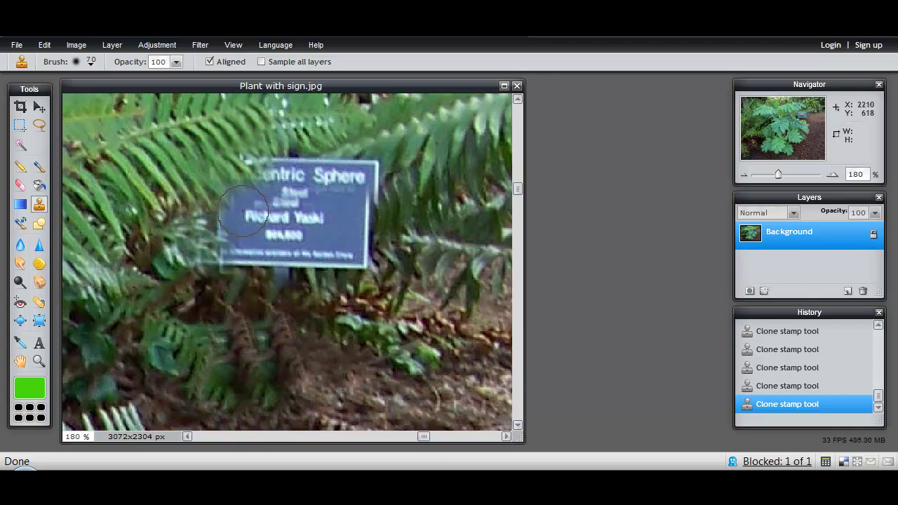
# - Clone the fern fronds above the sign over its top edge and title line
pyautogui.keyDown('ctrl'); pyautogui.click(382, 145); pyautogui.keyUp('ctrl')
pyautogui.click(363, 170)
pyautogui.moveTo(400, 134)
pyautogui.mouseDown()
pyautogui.moveTo(365, 176)
pyautogui.moveTo(372, 151)
pyautogui.moveTo(397, 134)
pyautogui.moveTo(348, 149)
pyautogui.moveTo(354, 161)
pyautogui.moveTo(319, 154)
pyautogui.moveTo(298, 169)
pyautogui.moveTo(292, 159)
pyautogui.mouseUp()
pyautogui.keyDown('ctrl'); pyautogui.click(287, 145); pyautogui.keyUp('ctrl')
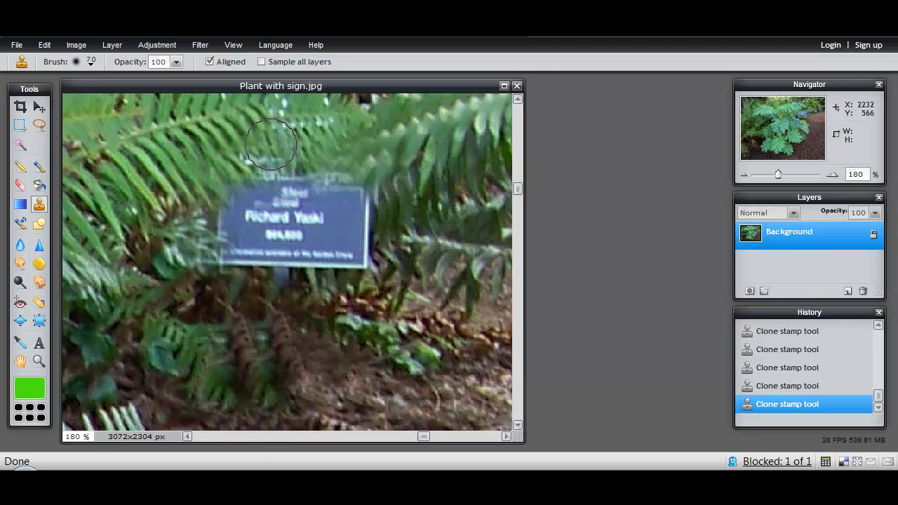
# - Clone the dark fern leaves beside the sign over its right edge and lower-right corner
pyautogui.click(360, 209)
pyautogui.moveTo(396, 217)
pyautogui.mouseDown()
pyautogui.moveTo(386, 213)
pyautogui.moveTo(379, 242)
pyautogui.moveTo(393, 247)
pyautogui.moveTo(395, 222)
pyautogui.mouseUp()
pyautogui.keyDown('ctrl'); pyautogui.click(395, 221); pyautogui.keyUp('ctrl')
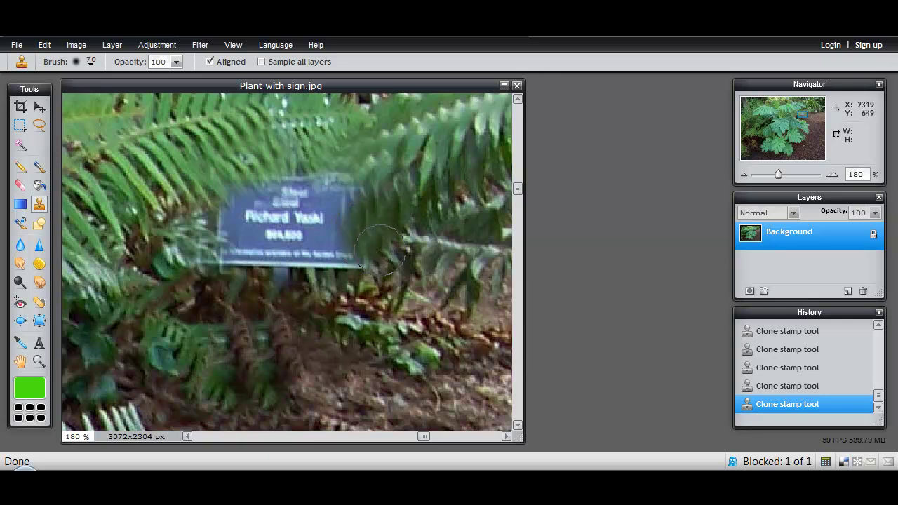
pyautogui.click(353, 263)
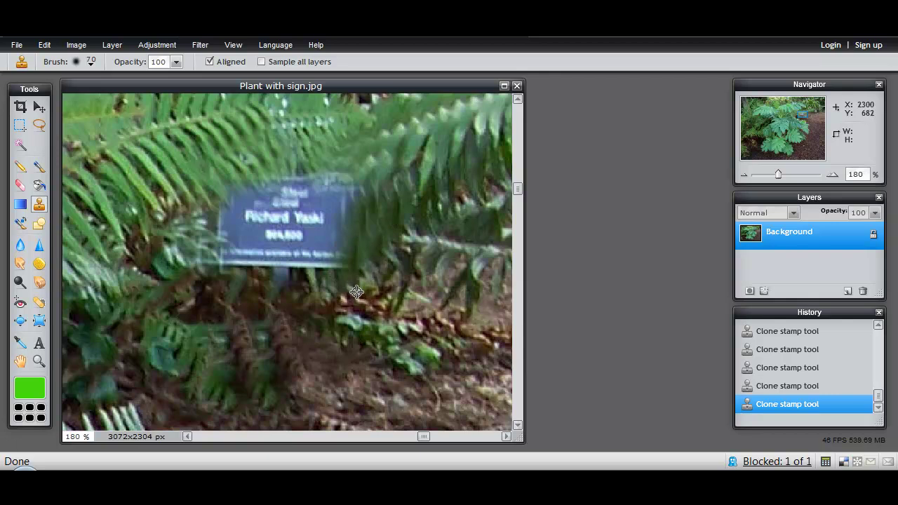
# - Clone leaf litter and undergrowth over the remaining post stub and the sign's bottom edge, working from right to left
pyautogui.keyDown('ctrl'); pyautogui.click(356, 291); pyautogui.keyUp('ctrl')
pyautogui.click(320, 267)
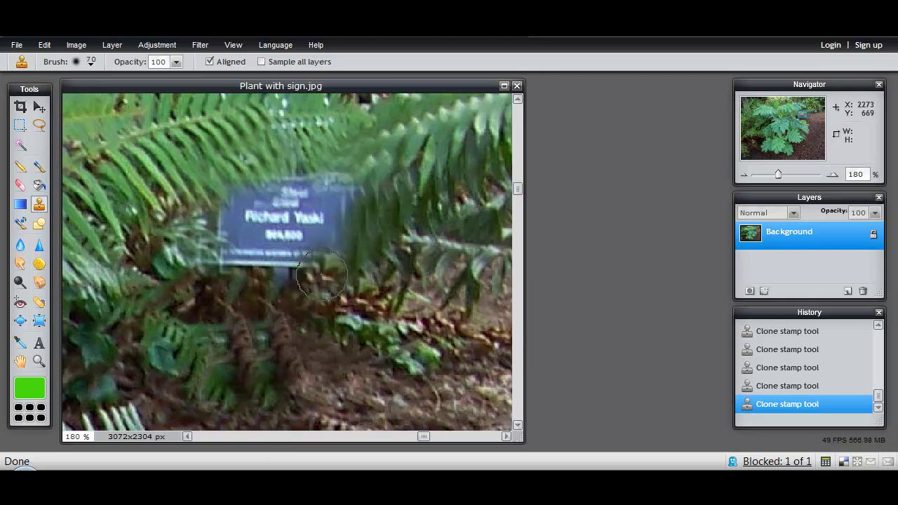
pyautogui.keyDown('ctrl'); pyautogui.click(318, 293); pyautogui.keyUp('ctrl')
pyautogui.click(286, 280)
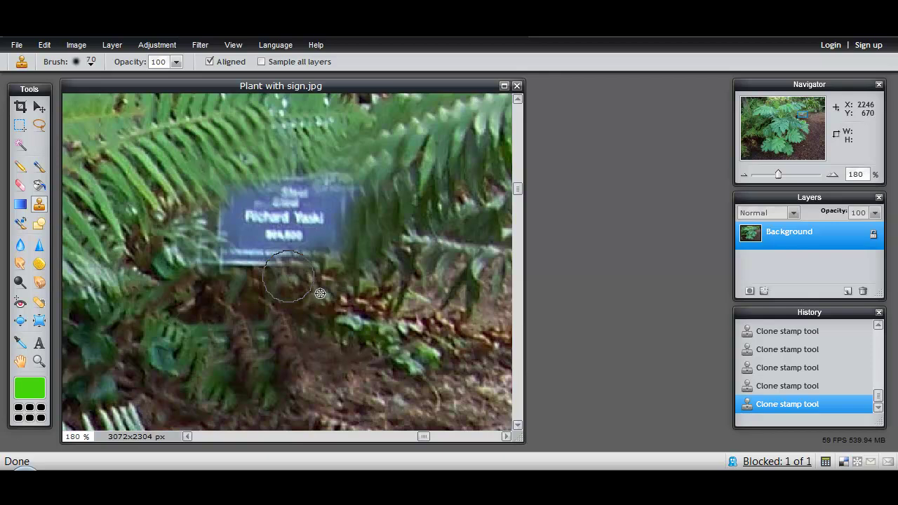
pyautogui.keyDown('ctrl'); pyautogui.click(281, 283); pyautogui.keyUp('ctrl')
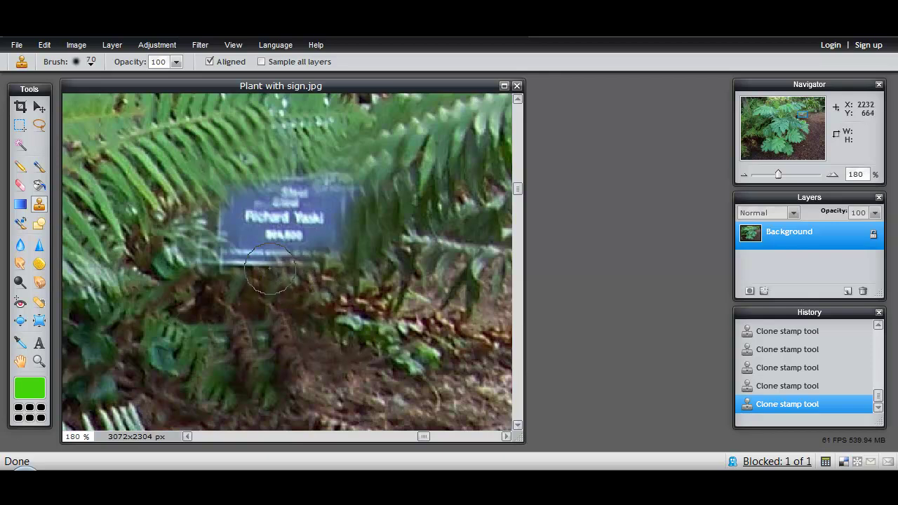
pyautogui.click(265, 261)
pyautogui.moveTo(252, 285); pyautogui.dragTo(222, 272)
pyautogui.keyDown('ctrl'); pyautogui.click(221, 271); pyautogui.keyUp('ctrl')
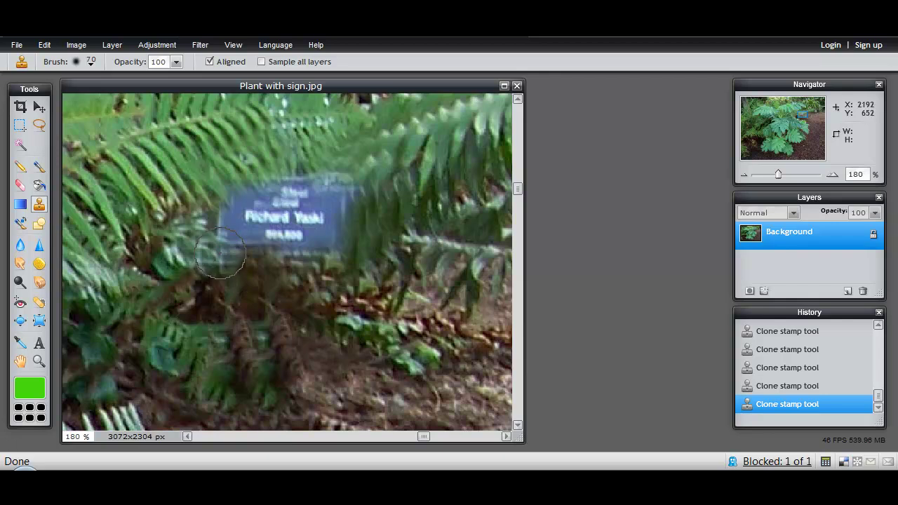
pyautogui.click(219, 253)
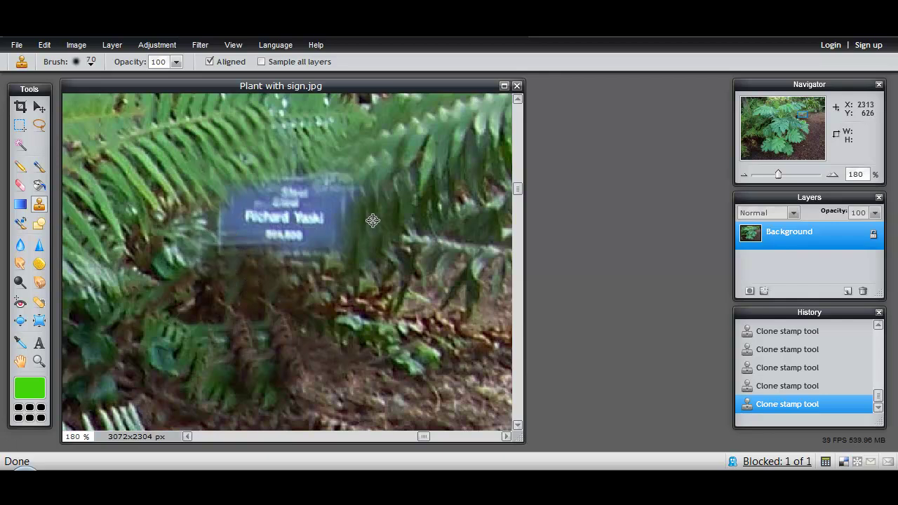
# - Clone dark fern leaves over the right part of the remaining blue sign panel
pyautogui.click(340, 217)
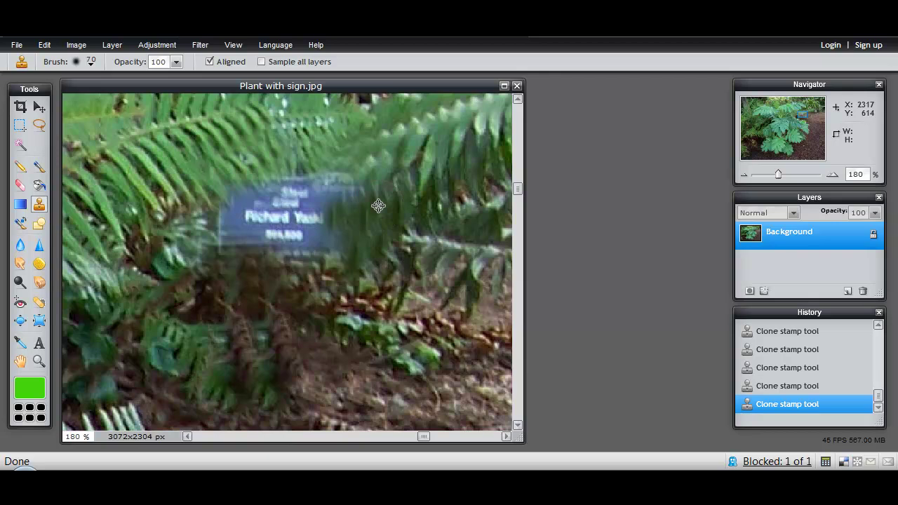
pyautogui.moveTo(379, 206)
pyautogui.mouseDown()
pyautogui.moveTo(344, 184)
pyautogui.moveTo(384, 202)
pyautogui.moveTo(367, 230)
pyautogui.mouseUp()
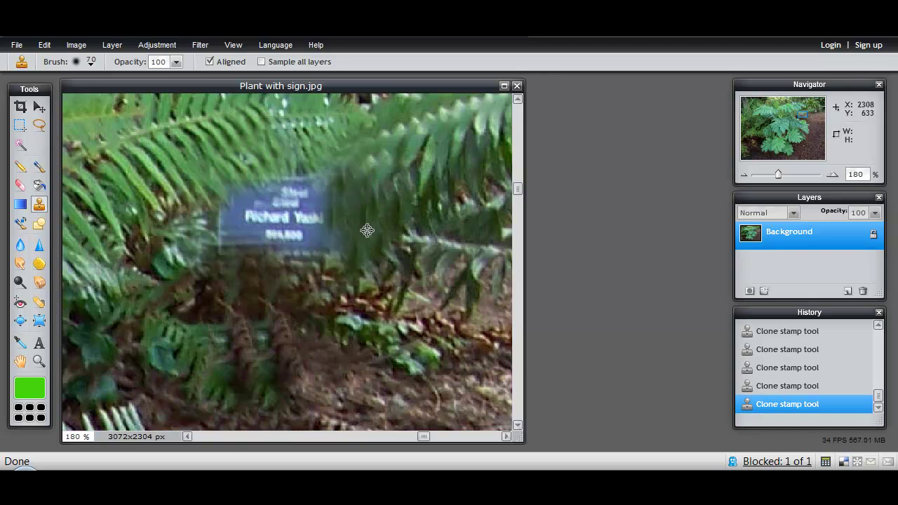
pyautogui.keyDown('ctrl'); pyautogui.click(367, 230); pyautogui.keyUp('ctrl')
pyautogui.click(320, 246)
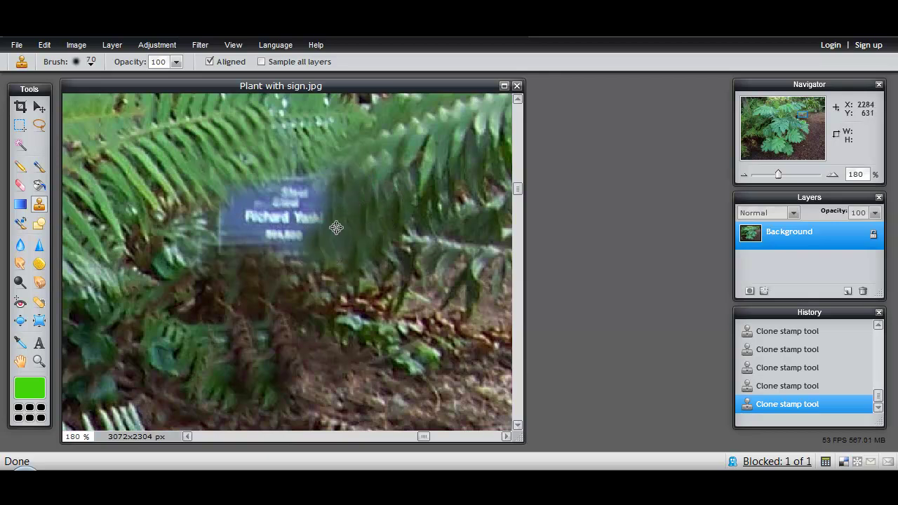
pyautogui.keyDown('ctrl'); pyautogui.click(355, 209); pyautogui.keyUp('ctrl')
pyautogui.click(322, 210)
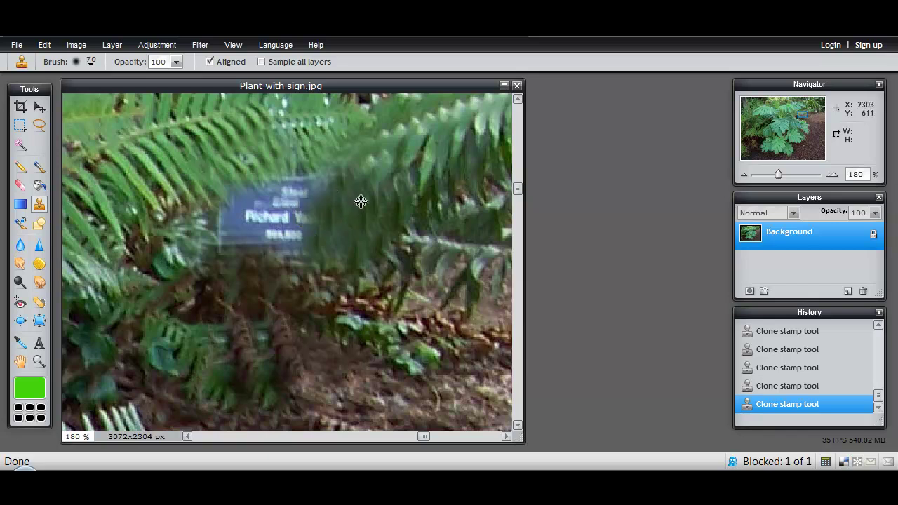
# - Clone green fern fronds over the upper part of the remaining sign panel, across to its left corner
pyautogui.moveTo(355, 171)
pyautogui.mouseDown()
pyautogui.moveTo(316, 184)
pyautogui.moveTo(299, 149)
pyautogui.mouseUp()
pyautogui.keyDown('ctrl'); pyautogui.click(279, 148); pyautogui.keyUp('ctrl')
pyautogui.click(295, 187)
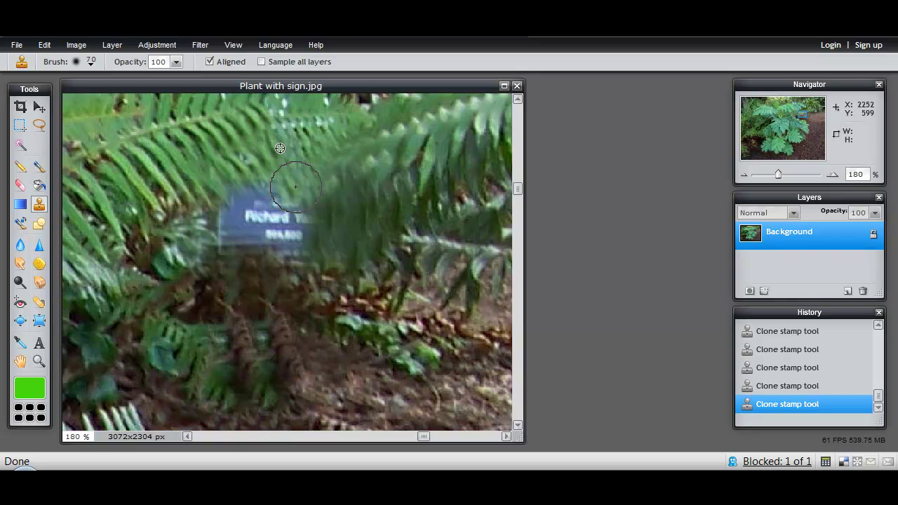
pyautogui.moveTo(271, 194)
pyautogui.mouseDown()
pyautogui.moveTo(261, 198)
pyautogui.moveTo(273, 205)
pyautogui.moveTo(264, 198)
pyautogui.mouseUp()
pyautogui.keyDown('ctrl'); pyautogui.click(196, 162); pyautogui.keyUp('ctrl')
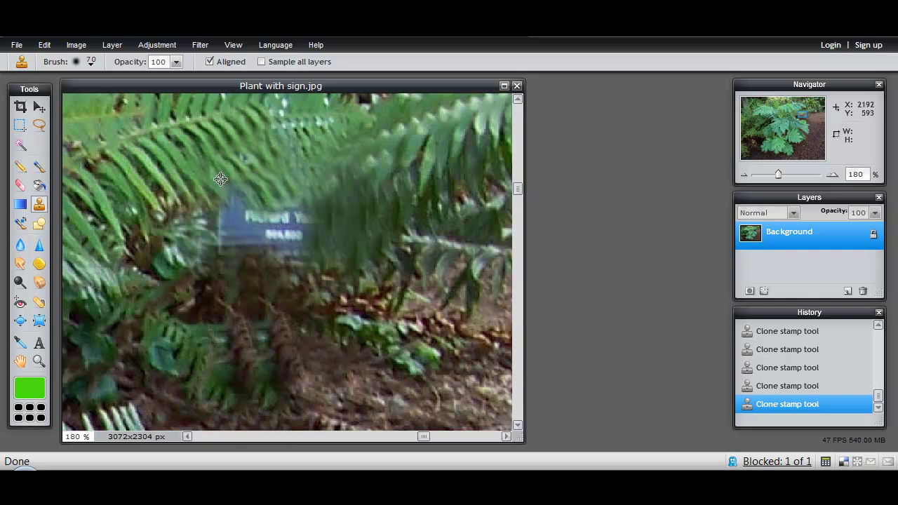
pyautogui.click(231, 196)
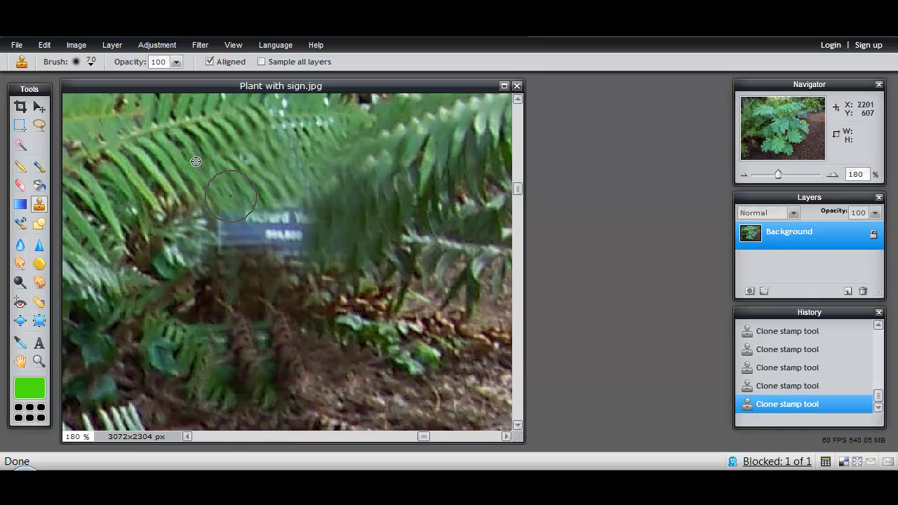
# - Cover the last of the sign with cloned dark undergrowth and blend its upper border with cloned fern fronds
pyautogui.keyDown('ctrl'); pyautogui.click(268, 276); pyautogui.keyUp('ctrl')
pyautogui.click(254, 233)
pyautogui.keyDown('ctrl'); pyautogui.click(243, 279); pyautogui.keyUp('ctrl')
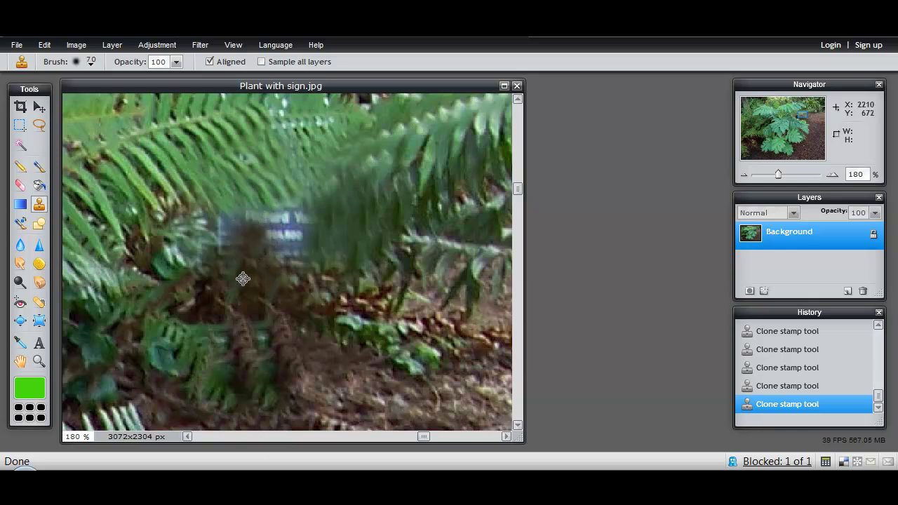
pyautogui.moveTo(234, 257)
pyautogui.mouseDown()
pyautogui.moveTo(230, 245)
pyautogui.moveTo(294, 279)
pyautogui.moveTo(281, 265)
pyautogui.moveTo(296, 251)
pyautogui.moveTo(313, 279)
pyautogui.moveTo(323, 231)
pyautogui.moveTo(309, 277)
pyautogui.moveTo(276, 225)
pyautogui.moveTo(276, 245)
pyautogui.moveTo(263, 255)
pyautogui.moveTo(210, 260)
pyautogui.moveTo(191, 239)
pyautogui.moveTo(228, 214)
pyautogui.moveTo(218, 228)
pyautogui.moveTo(245, 255)
pyautogui.moveTo(270, 250)
pyautogui.mouseUp()
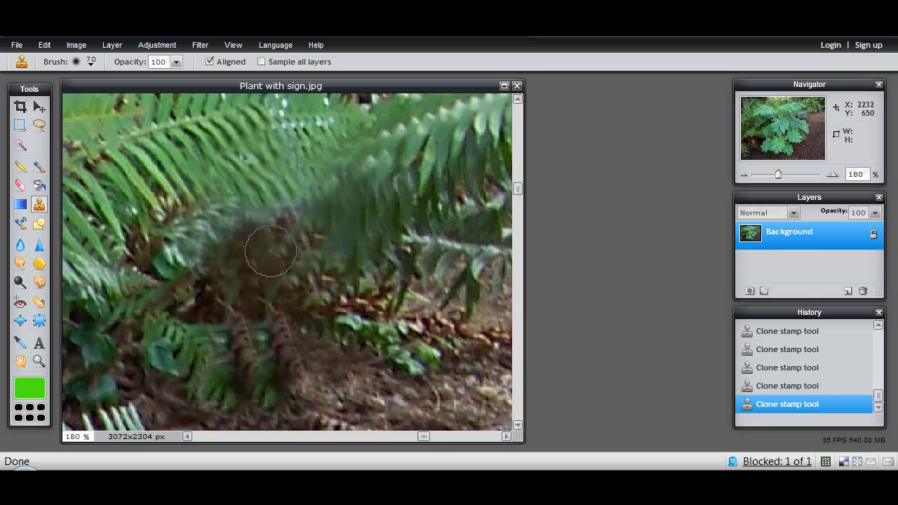
pyautogui.click(262, 209)
pyautogui.keyDown('alt'); pyautogui.click(281, 192); pyautogui.keyUp('alt')
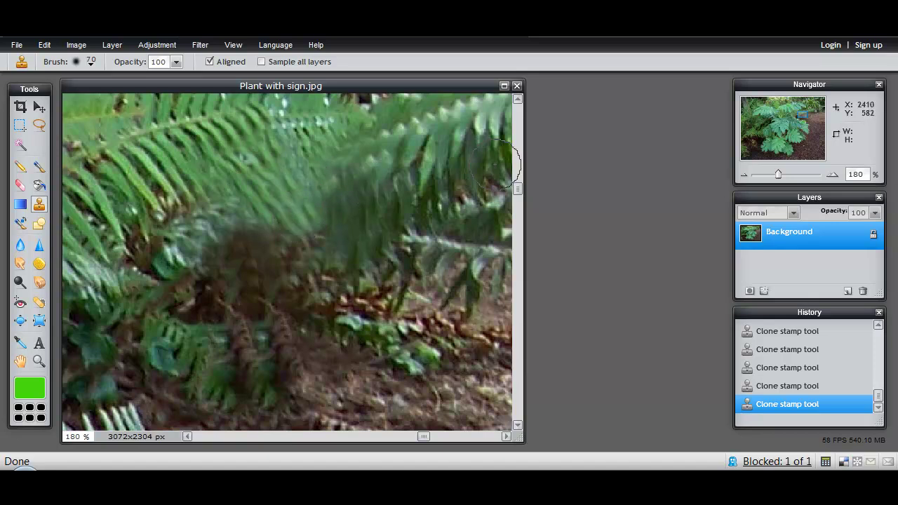
# - Zoom back out and show the entire image to check the retouched area
pyautogui.click(518, 99)
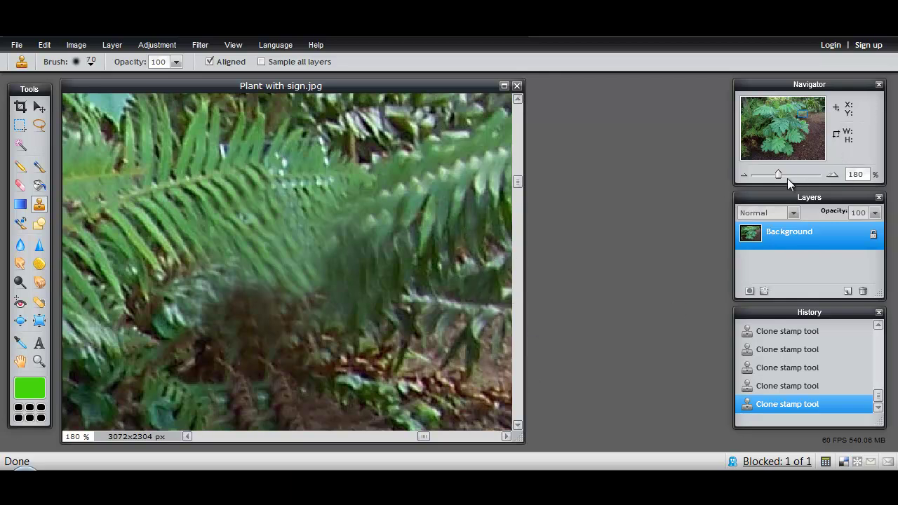
pyautogui.moveTo(778, 174); pyautogui.dragTo(756, 175)
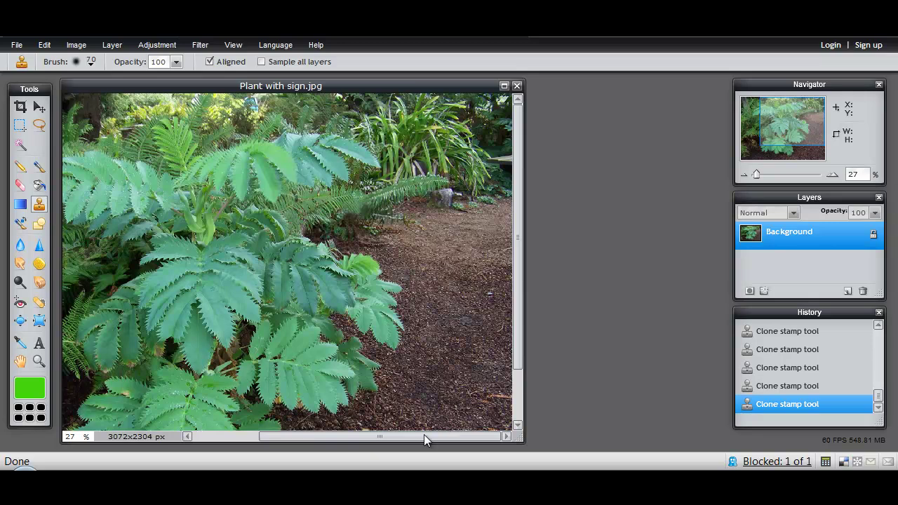
pyautogui.click(232, 44)
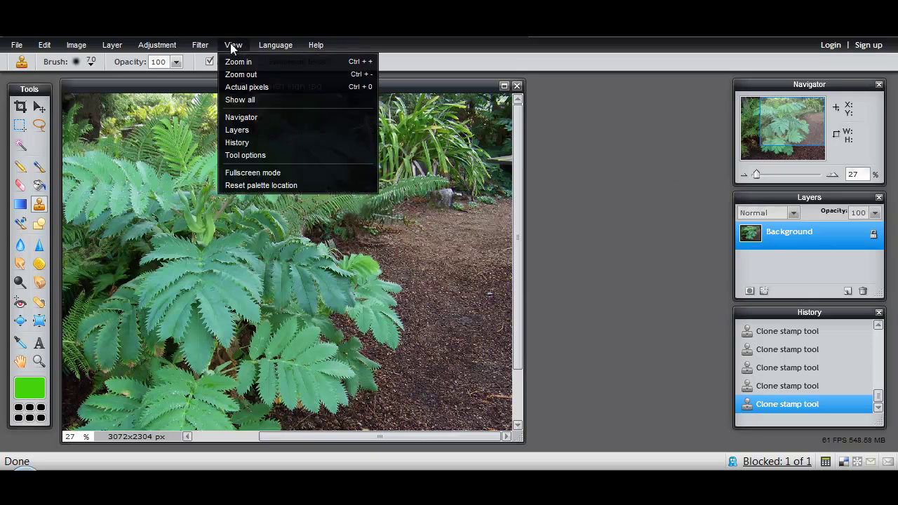
pyautogui.click(243, 101)
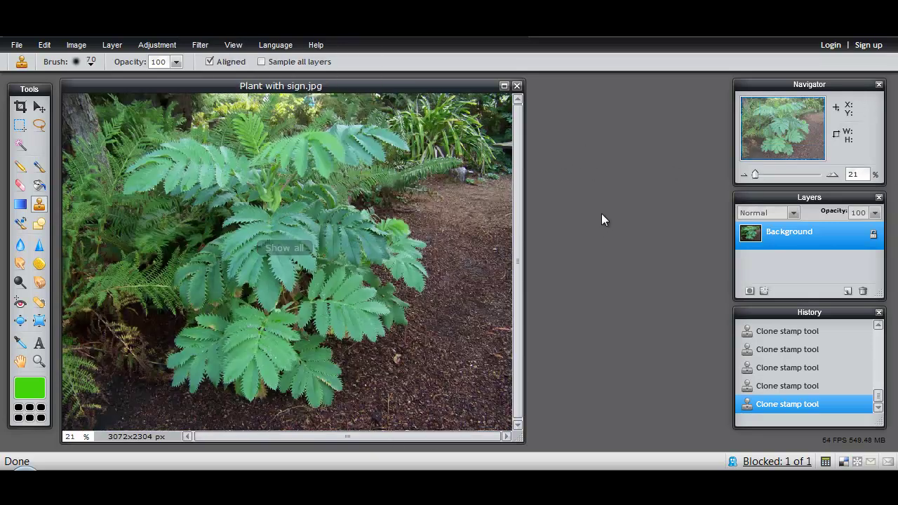